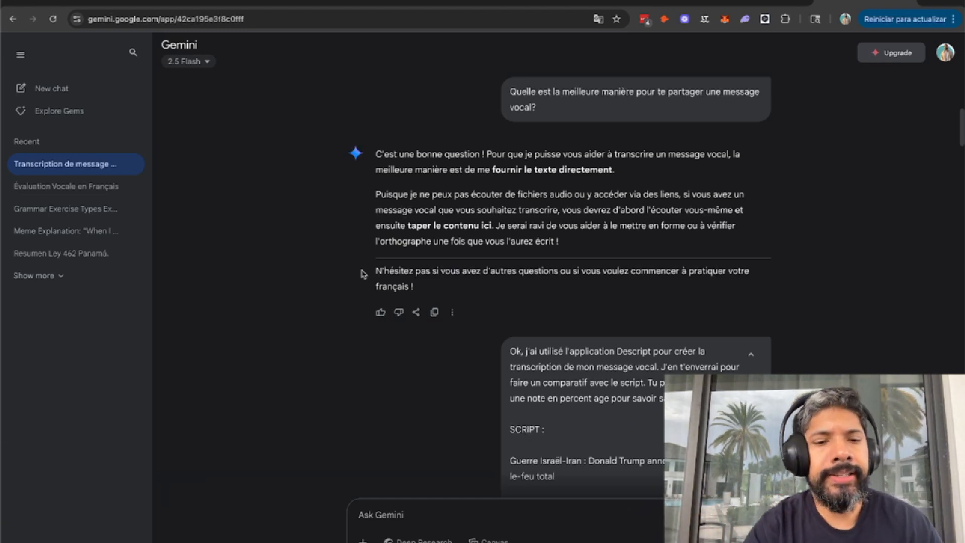
- Switch to Descript and select the whole transcript text in the Downtown Doral project
key(super+Tab)
key(super+Tab)
key(super+Tab)
key(super+Tab)
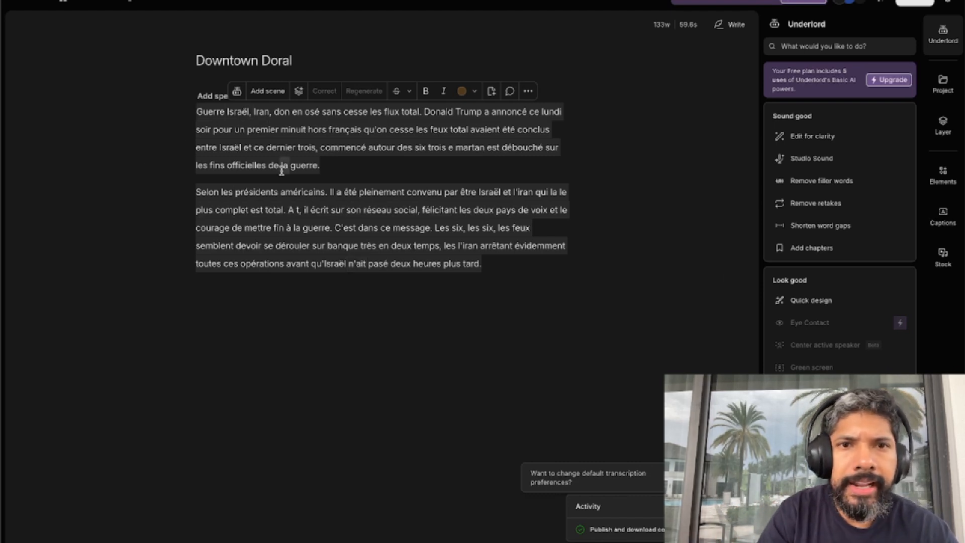
key(ctrl+a)
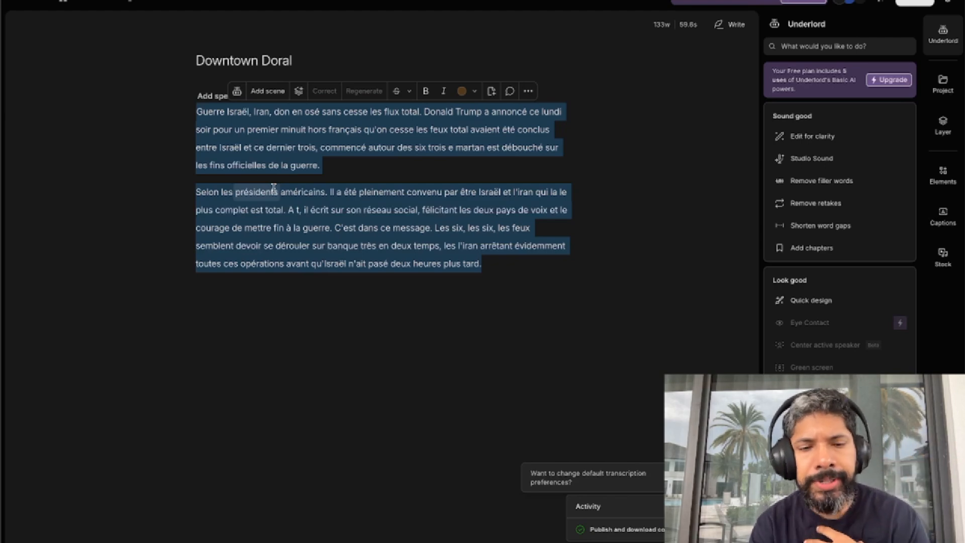
- Return to the Gemini chat, review the sent script and transcription, and highlight the first paragraph under "La Transcription:"
key(super+Tab)
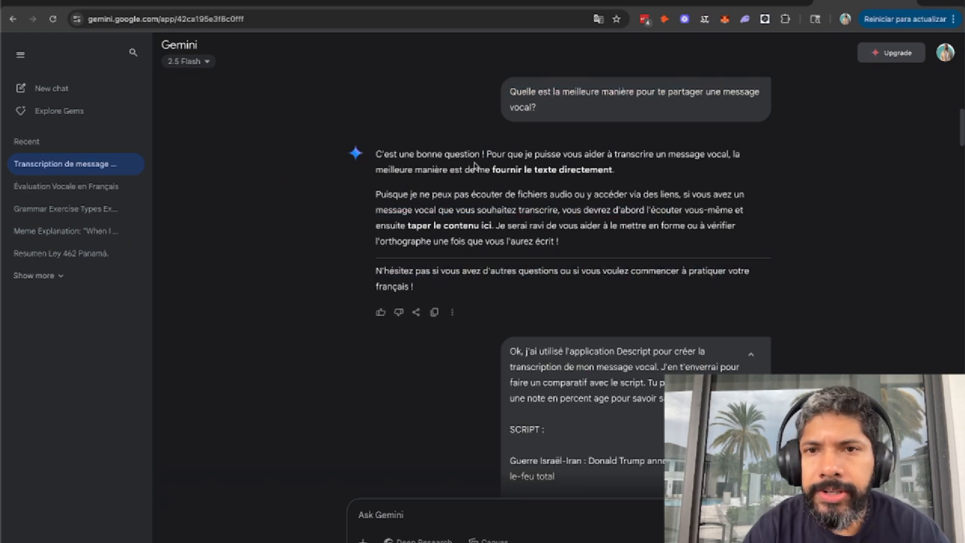
scroll(471, 164, down, 3)
scroll(472, 167, down, 3)
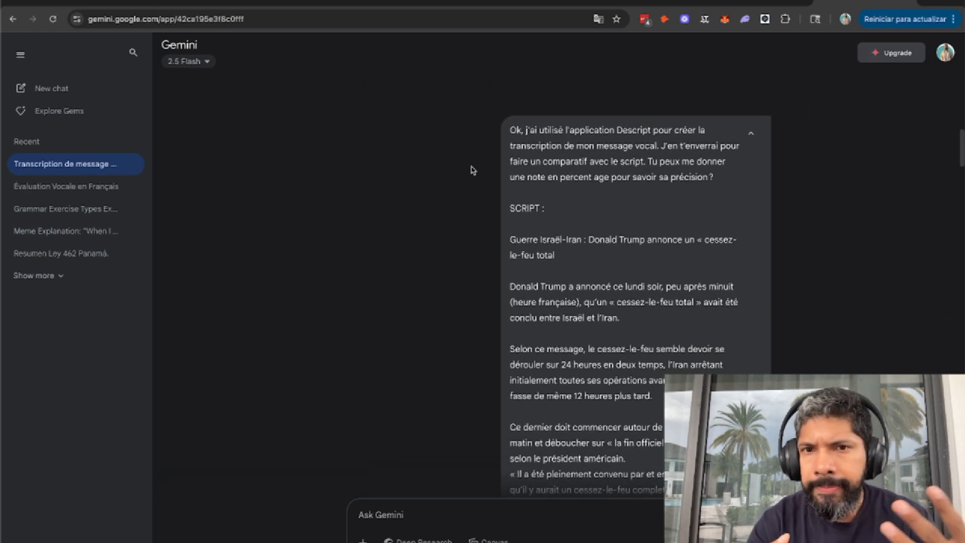
scroll(473, 170, down, 3)
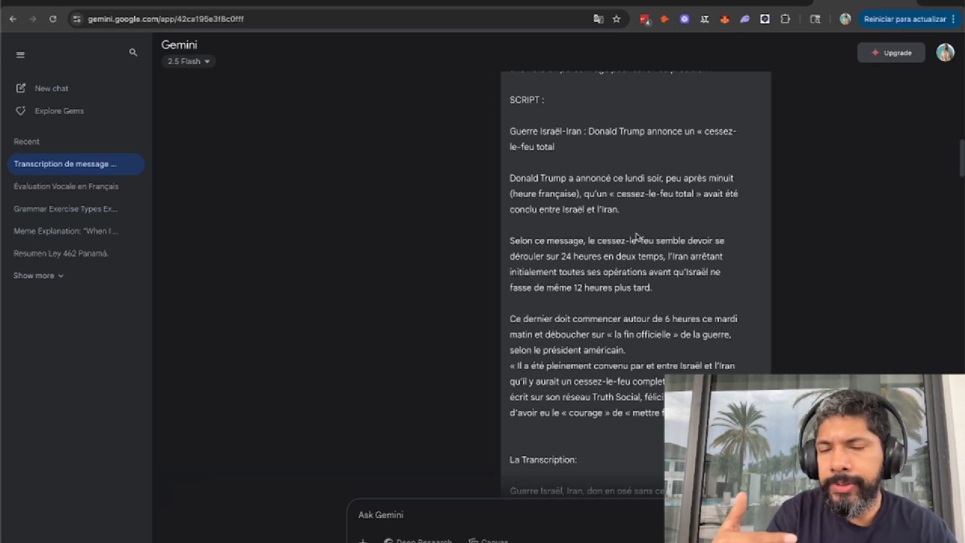
scroll(636, 236, down, 5)
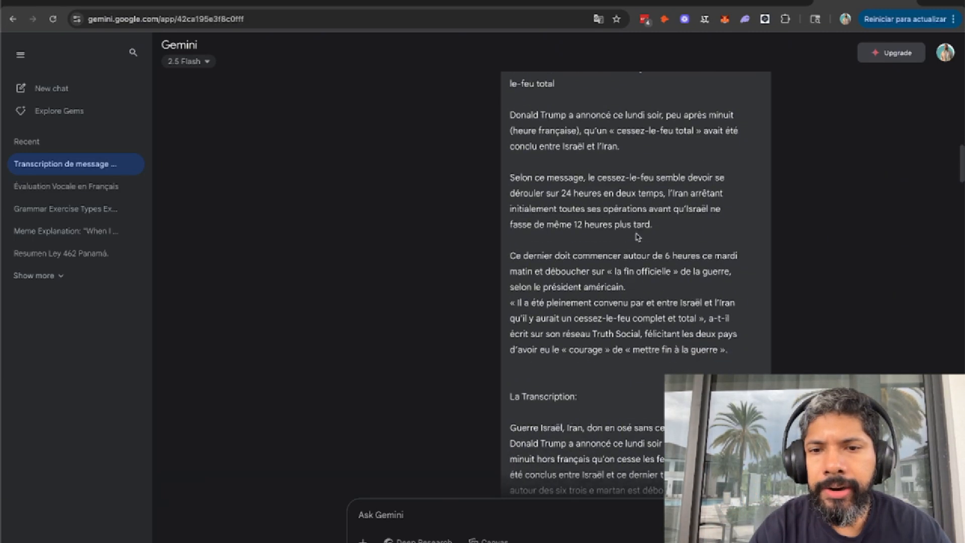
scroll(637, 236, down, 1)
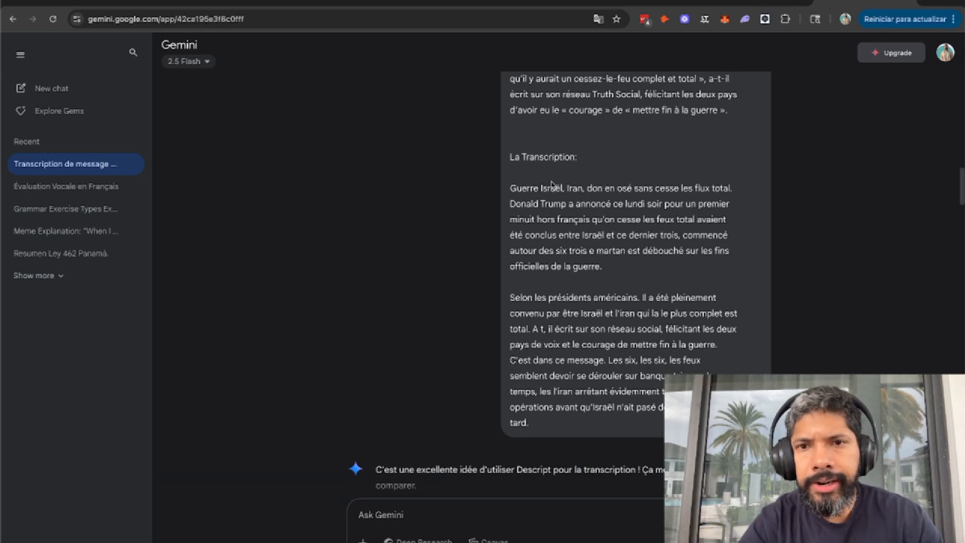
triple_click(551, 220)
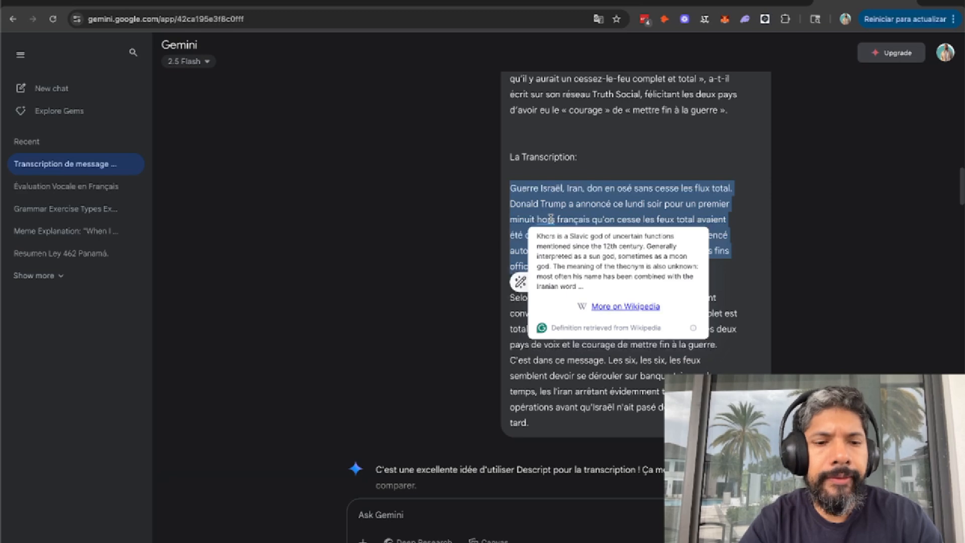
- Check the Descript transcript once more, then reread the script and the precision-rating request in the Gemini chat
key(super+Tab)
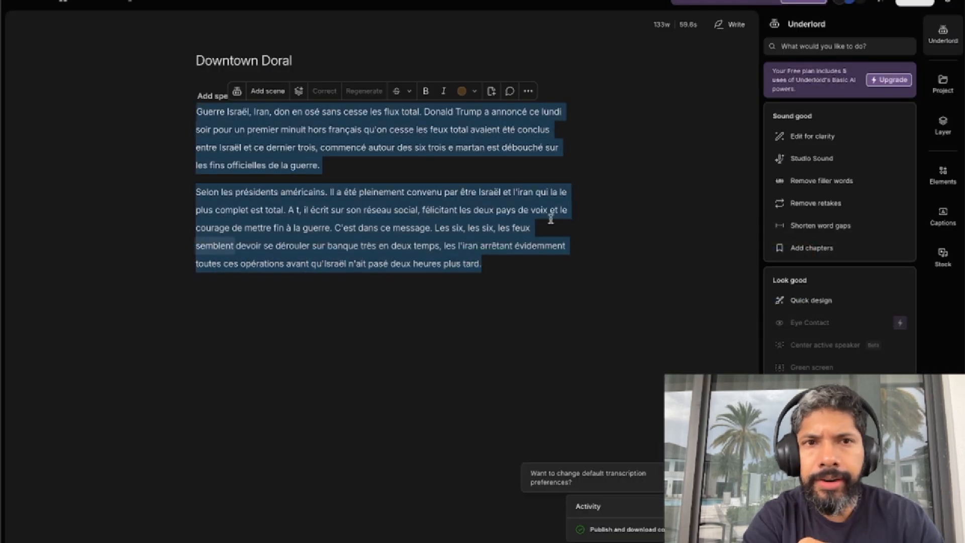
key(super+Tab)
scroll(635, 210, up, 7)
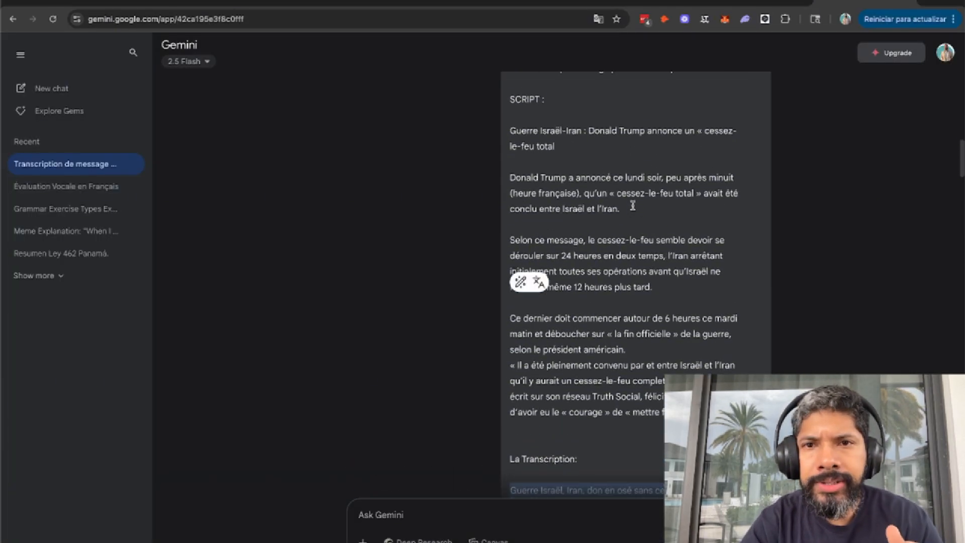
scroll(634, 210, up, 1)
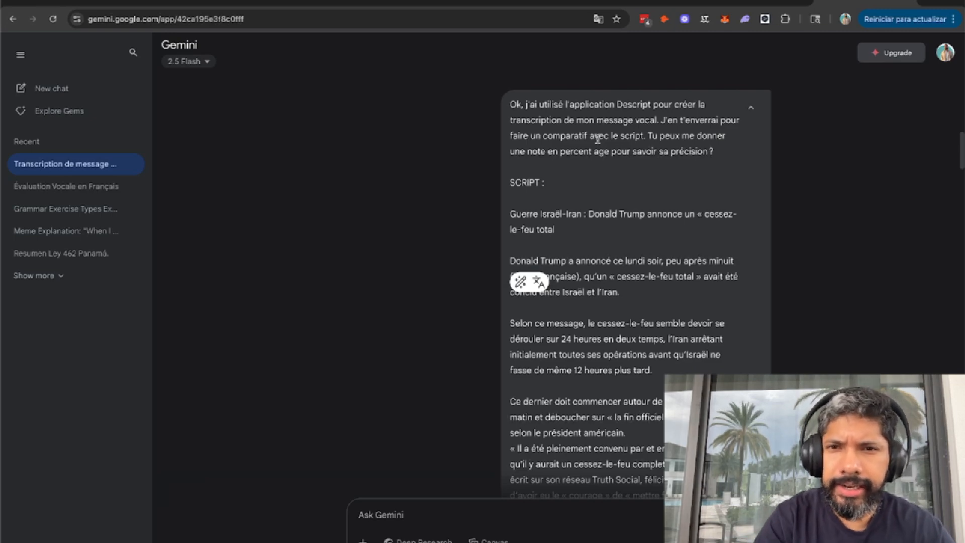
- Examine Gemini's reply comparing the original script with the transcription, from "Comparatif et Précision" through "Analyse Détaillée" to "Note de Précision"
scroll(598, 140, down, 15)
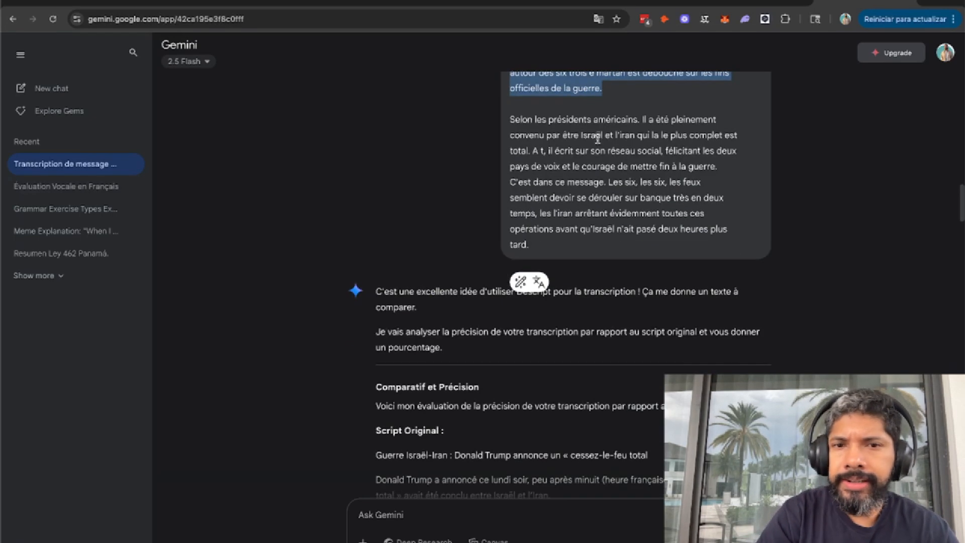
scroll(597, 140, down, 3)
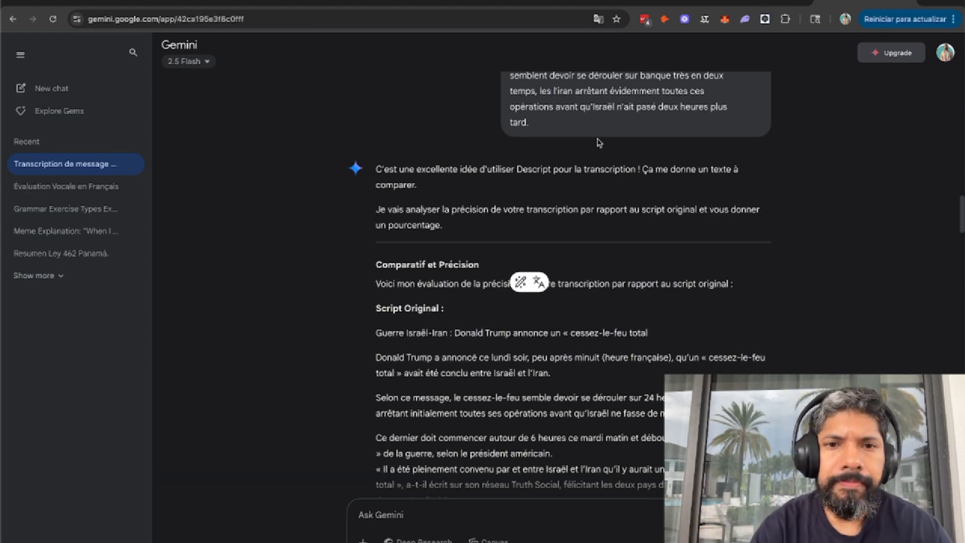
scroll(600, 143, down, 3)
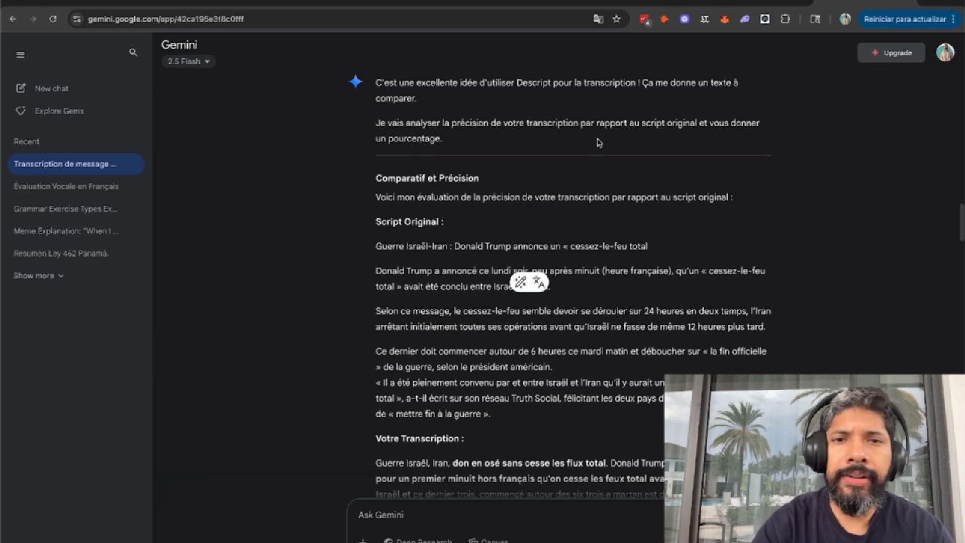
right_click(600, 143)
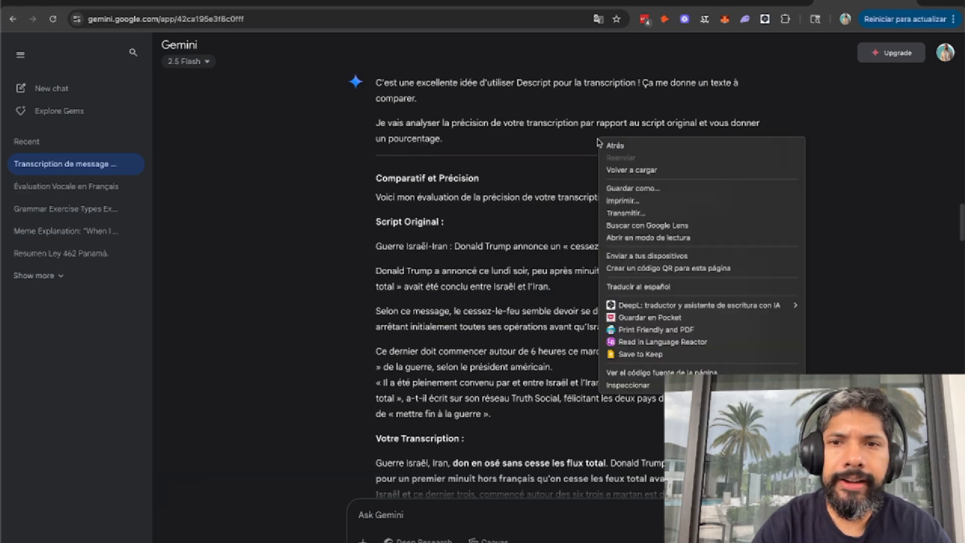
click(517, 177)
scroll(466, 175, down, 1)
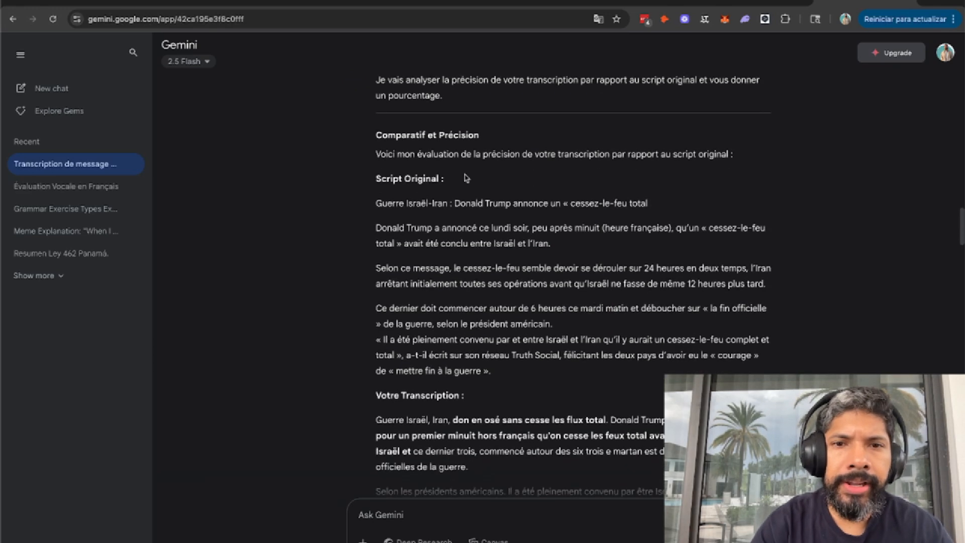
scroll(465, 177, down, 5)
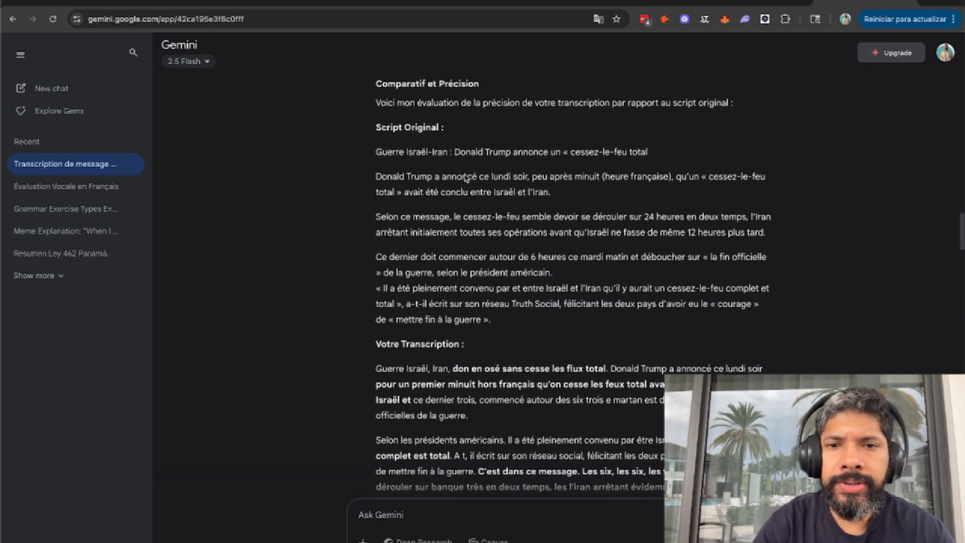
scroll(465, 178, down, 1)
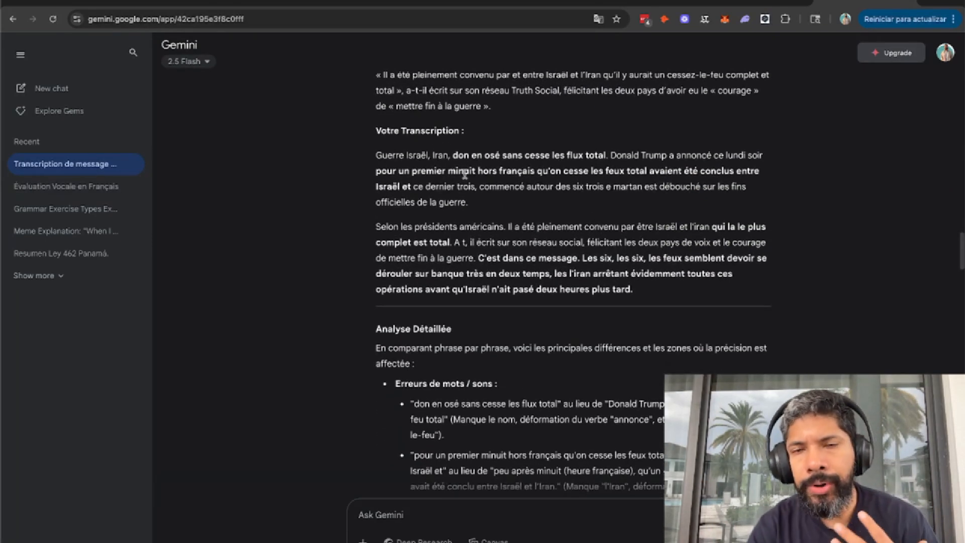
scroll(465, 175, down, 3)
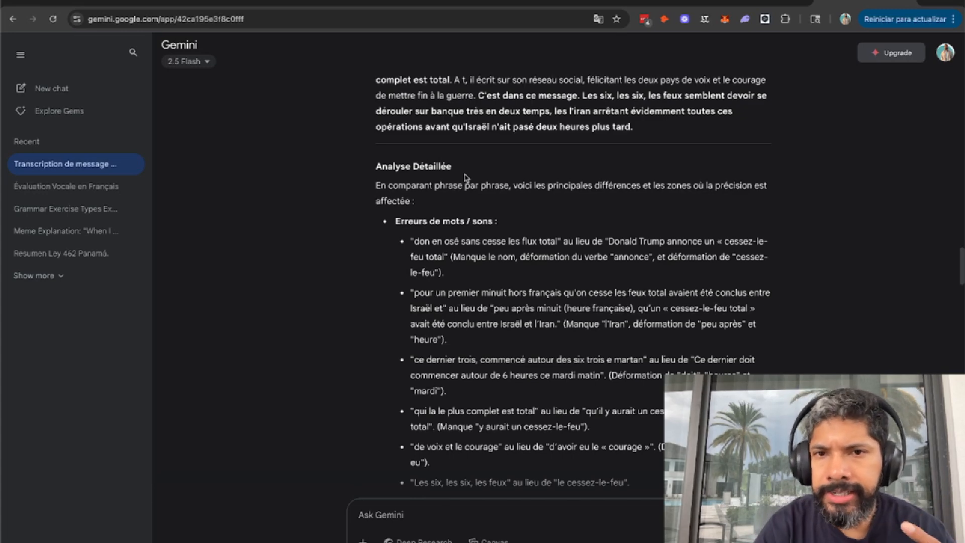
scroll(465, 177, down, 8)
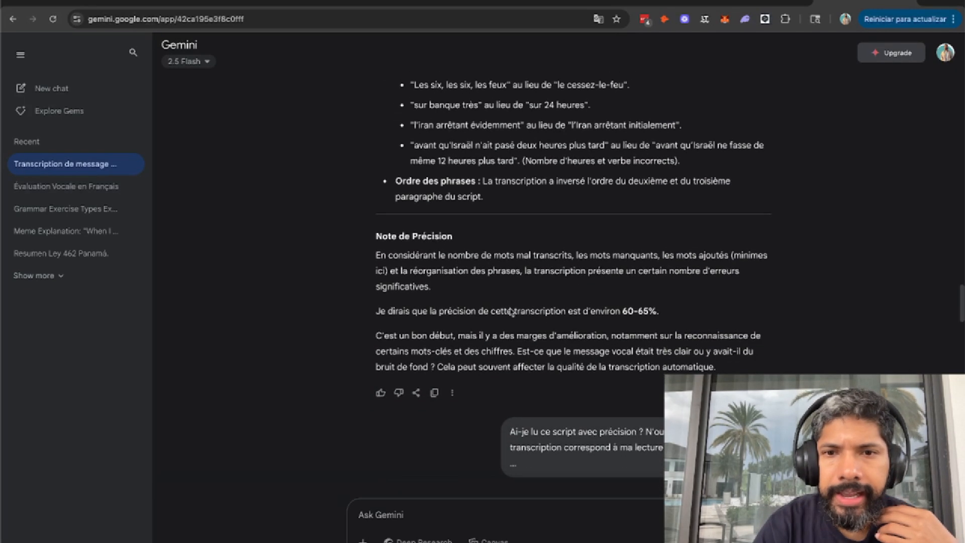
- Highlight the sentence giving the precision percentage under "Note de Précision" and review the list of transcription errors above it
triple_click(617, 312)
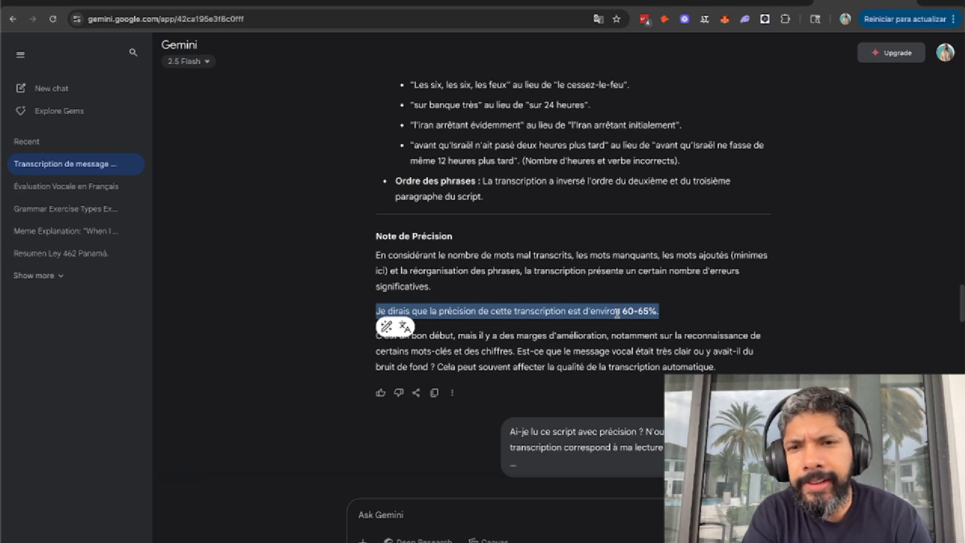
scroll(617, 313, down, 1)
scroll(618, 317, up, 3)
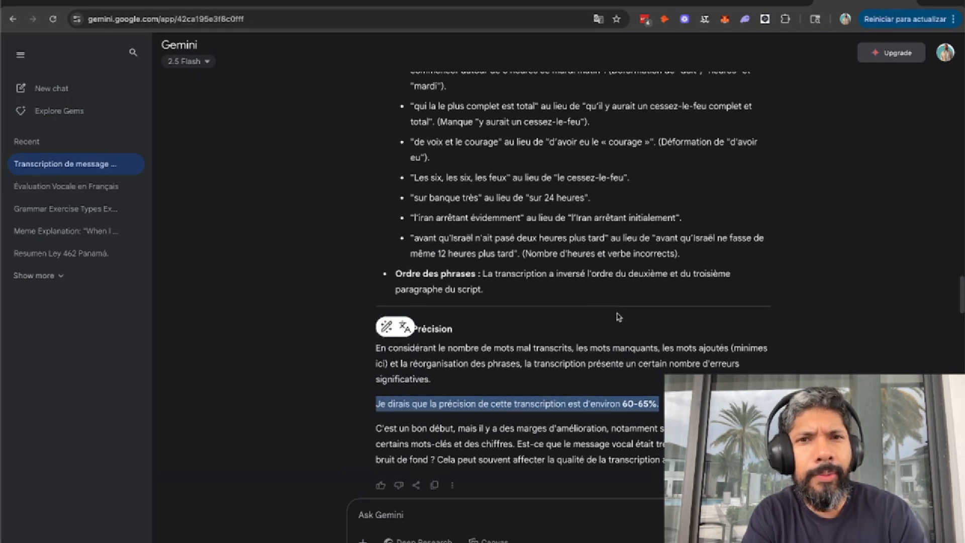
scroll(619, 317, up, 1)
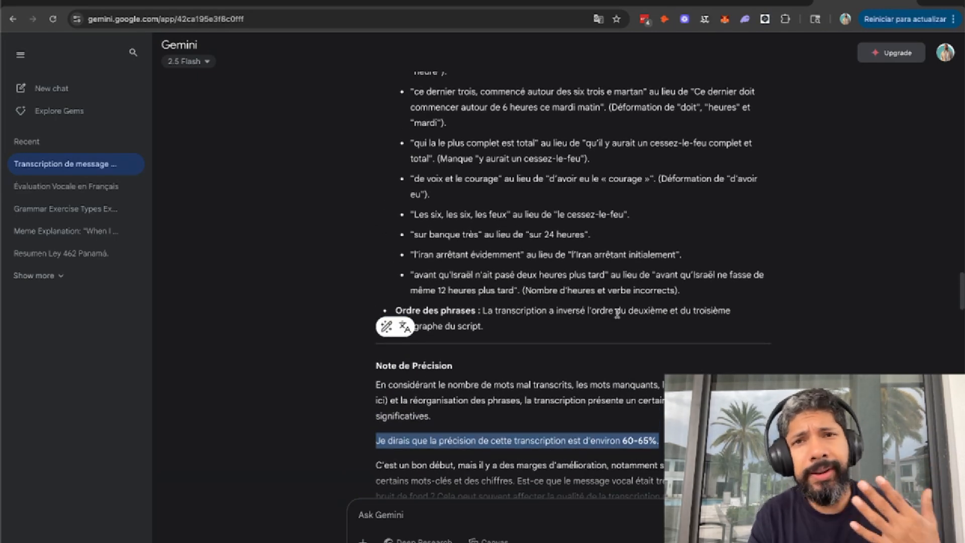